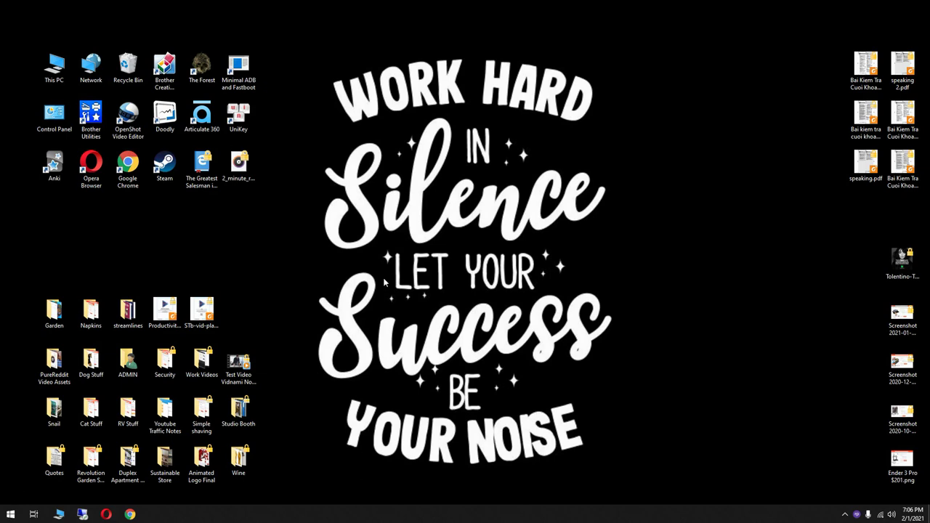
Launch Replay 360 from the Articulate 360 desktop app, then close the Articulate 360 launcher.
double_click(201, 116)
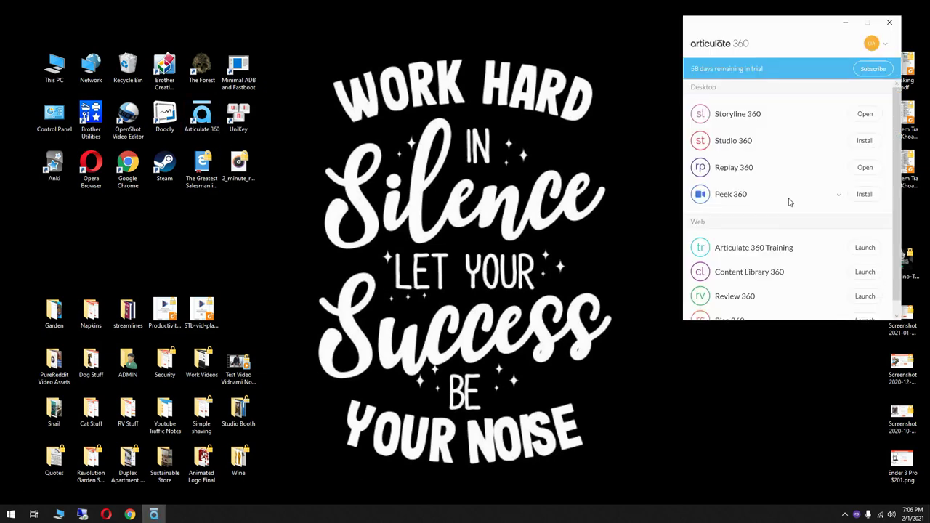
click(862, 168)
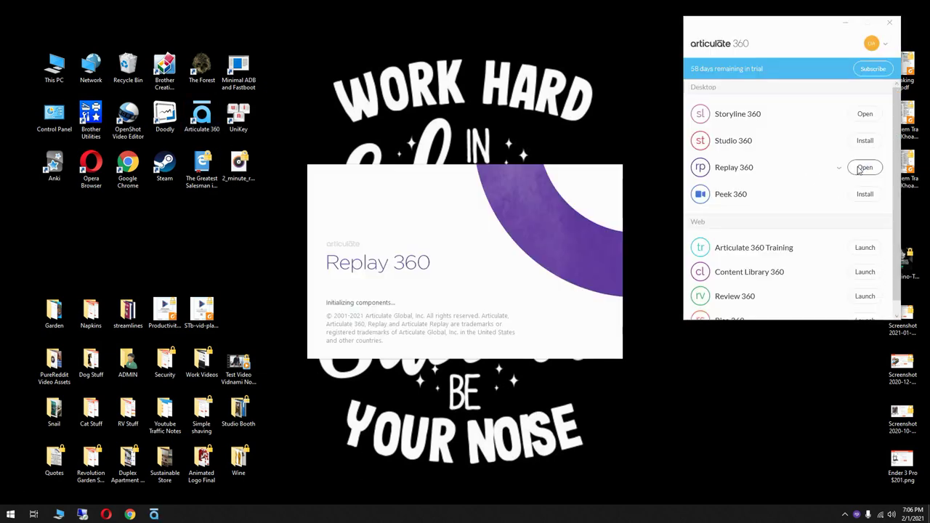
click(889, 23)
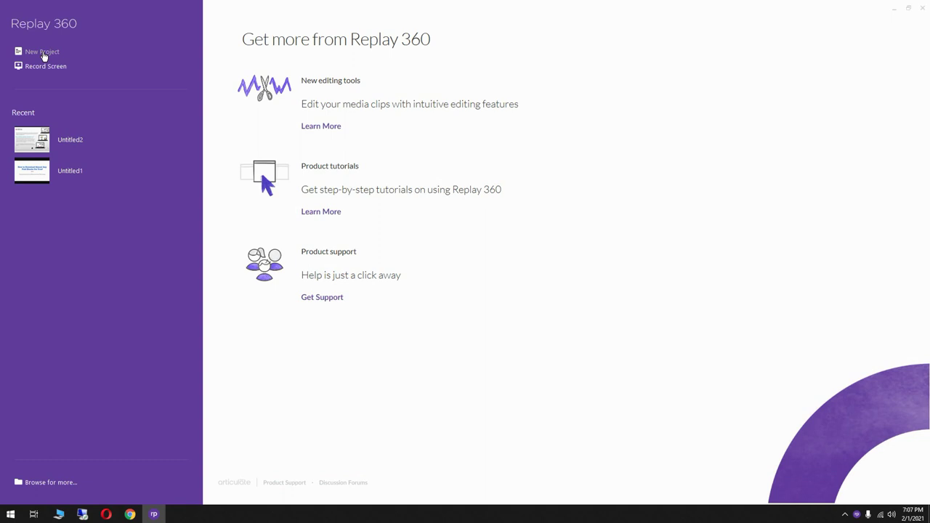
Start a new project and insert Test Video Vidnami No Watermark.mp4 from the Desktop onto track A.
click(43, 53)
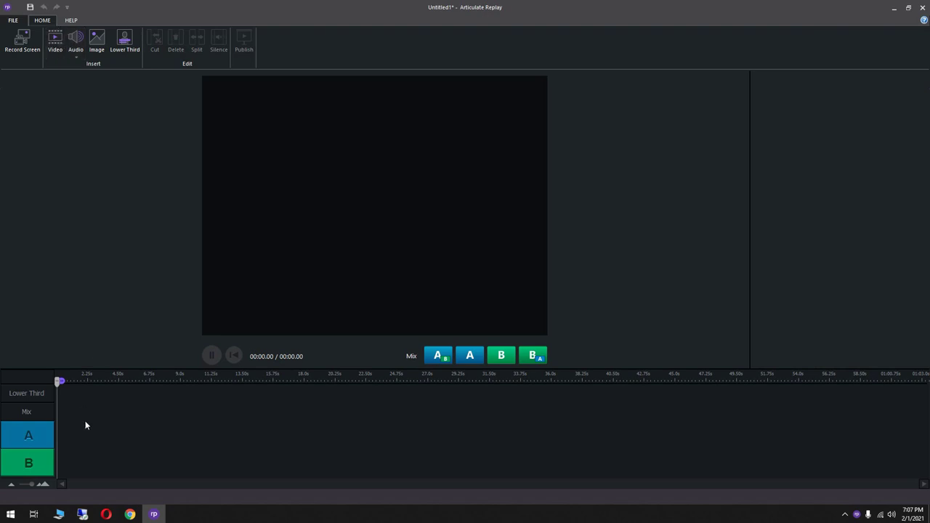
click(62, 43)
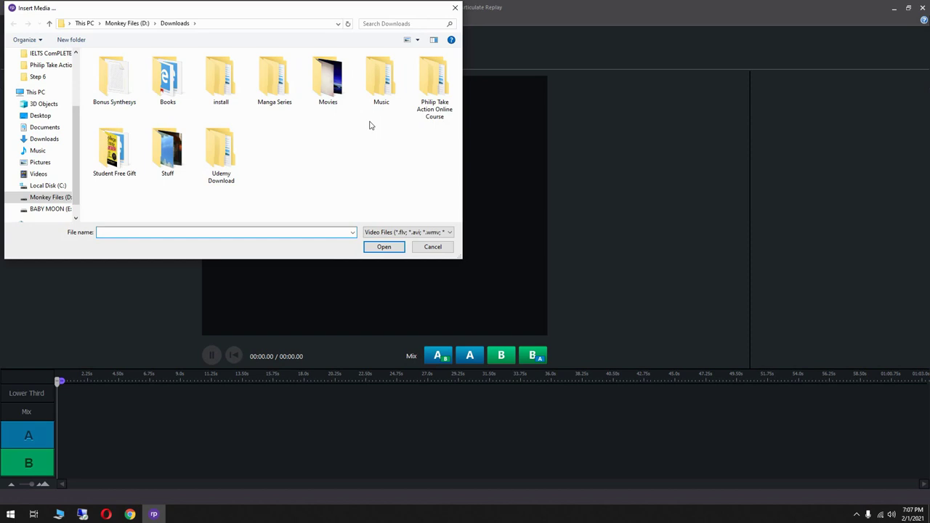
click(41, 116)
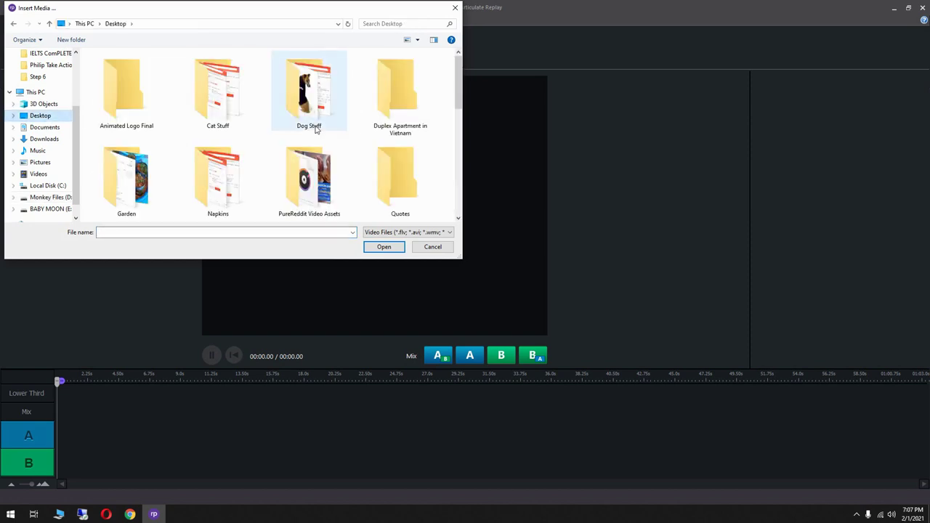
scroll(313, 124, down, 5)
scroll(316, 129, down, 3)
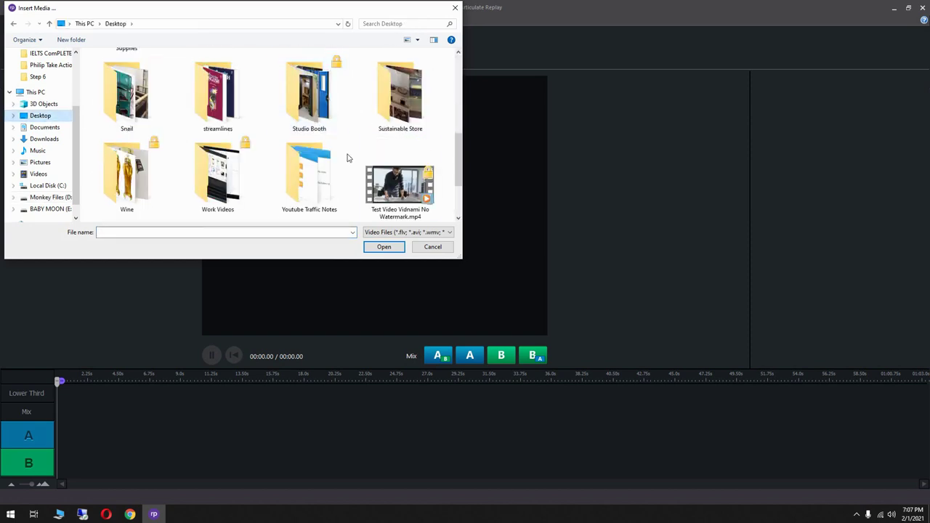
double_click(402, 191)
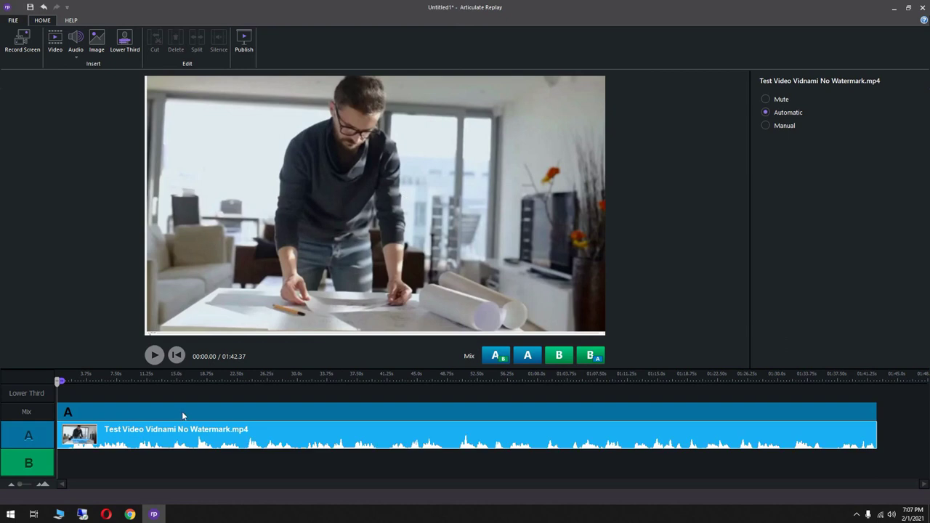
Split the track A clip at 00:23.70, undo the accidental timing change, and select the second clip.
mouse_move(59, 383)
mouse_down()
mouse_move(272, 383)
mouse_move(109, 387)
mouse_move(247, 383)
mouse_up()
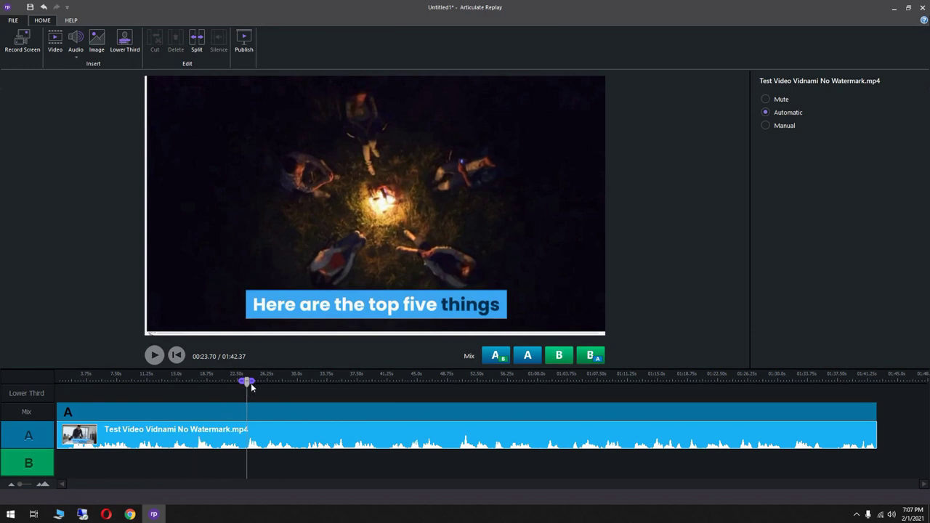
click(196, 50)
click(197, 42)
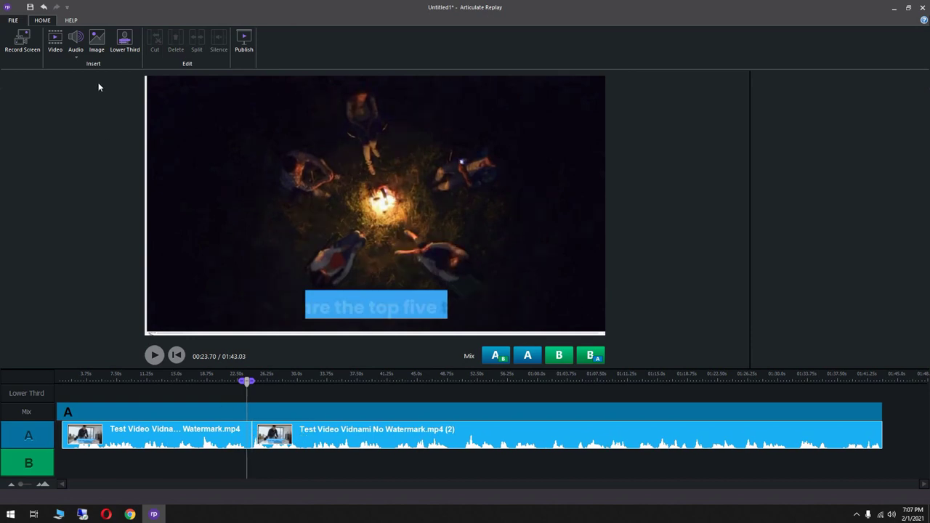
click(42, 7)
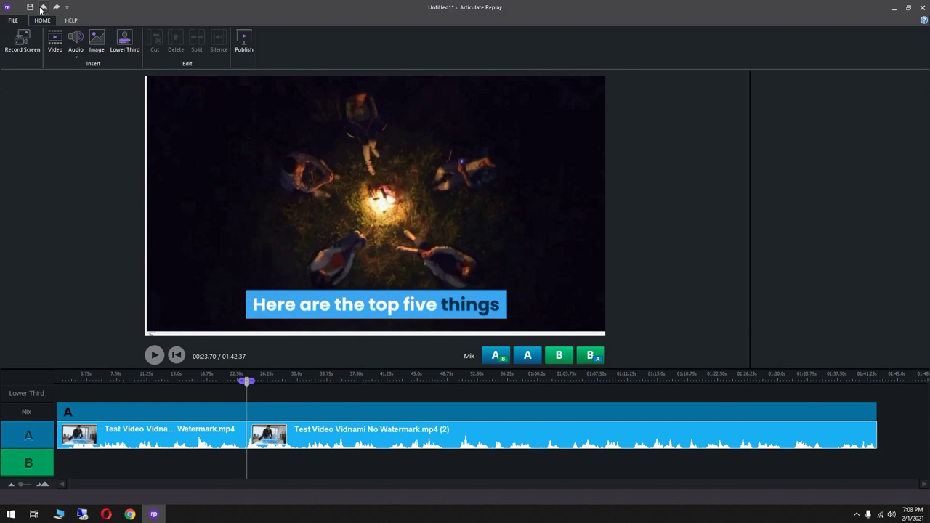
click(298, 459)
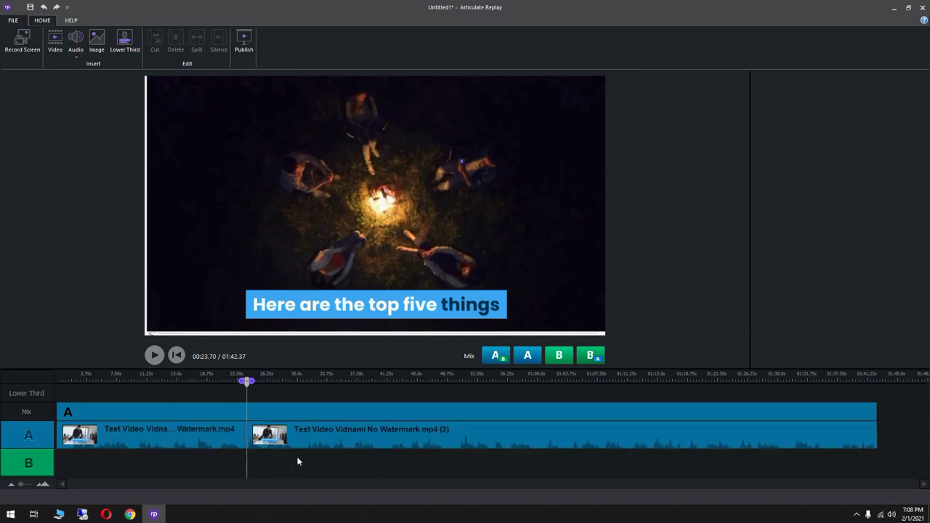
Undo the stray clip move and delete the footage from 23.70 to 25.39 seconds.
mouse_move(299, 440)
mouse_down()
mouse_move(347, 439)
mouse_move(300, 439)
mouse_move(326, 435)
mouse_move(302, 431)
mouse_up()
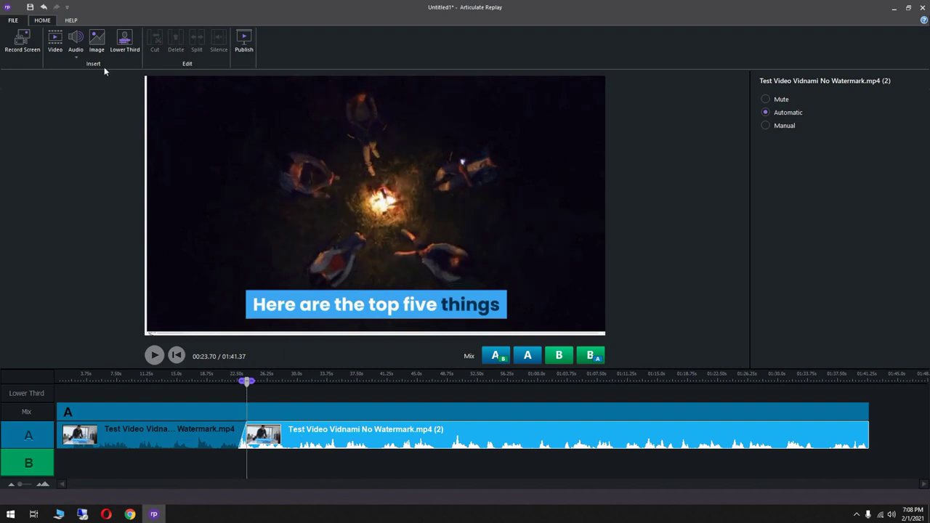
click(43, 7)
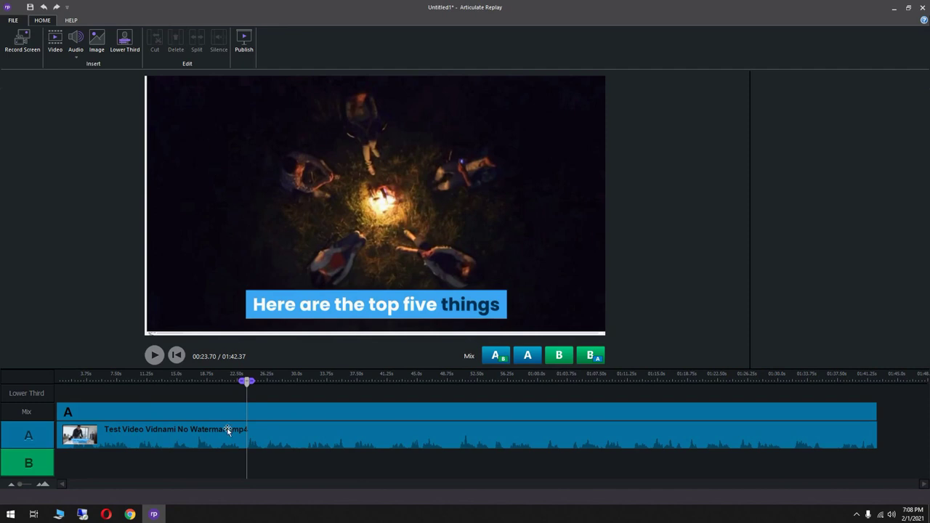
click(295, 446)
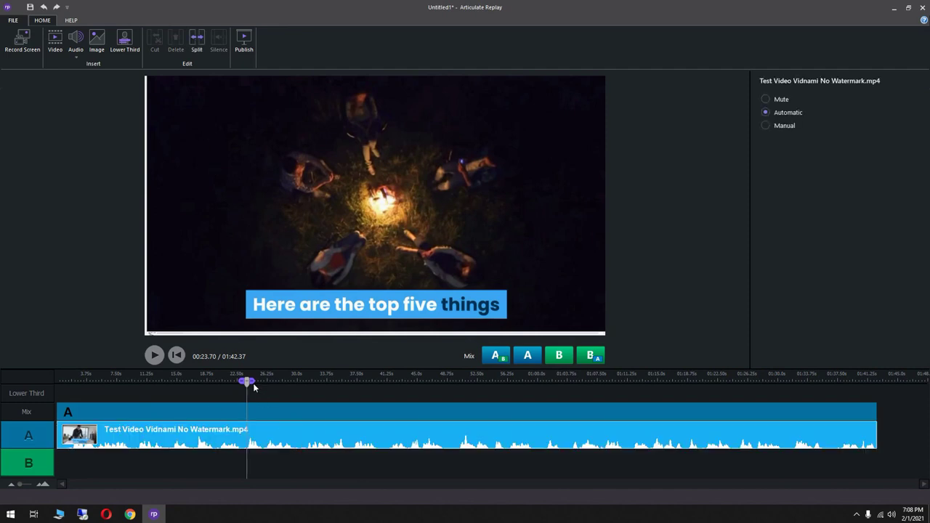
drag(253, 387, 267, 388)
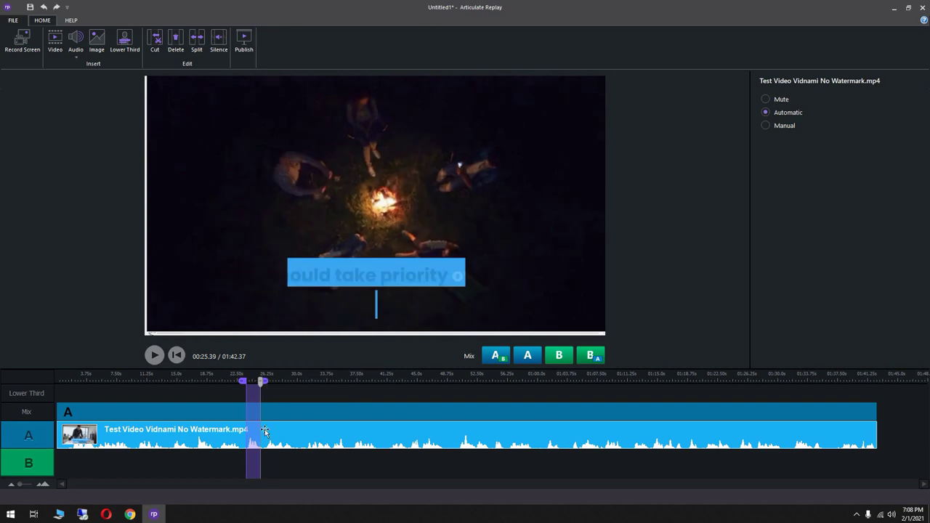
click(177, 45)
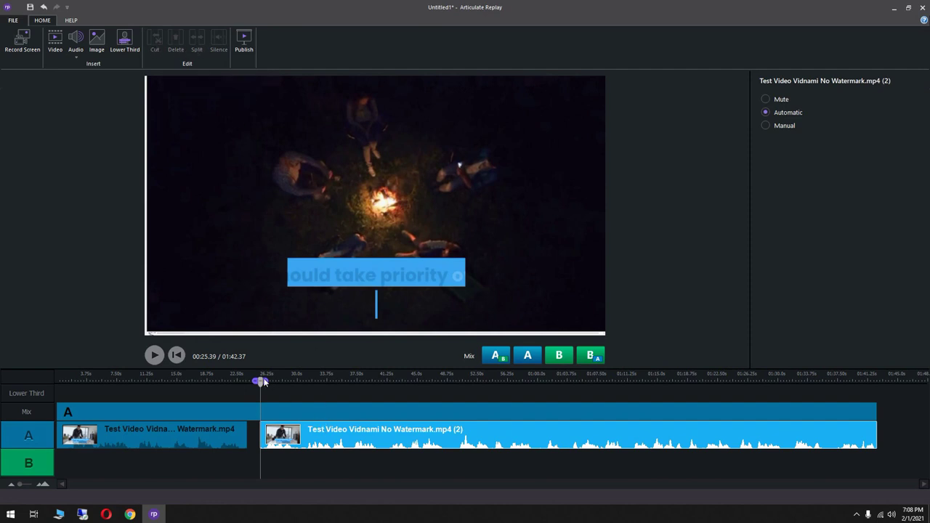
Delete the second clip's stretch from 52.06 to 58.00 seconds.
drag(263, 383, 307, 384)
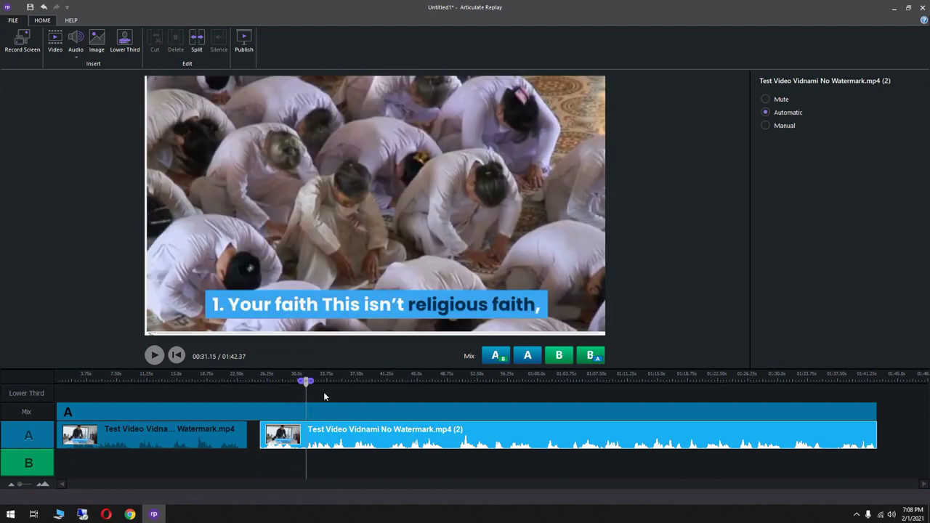
drag(307, 384, 521, 393)
click(517, 383)
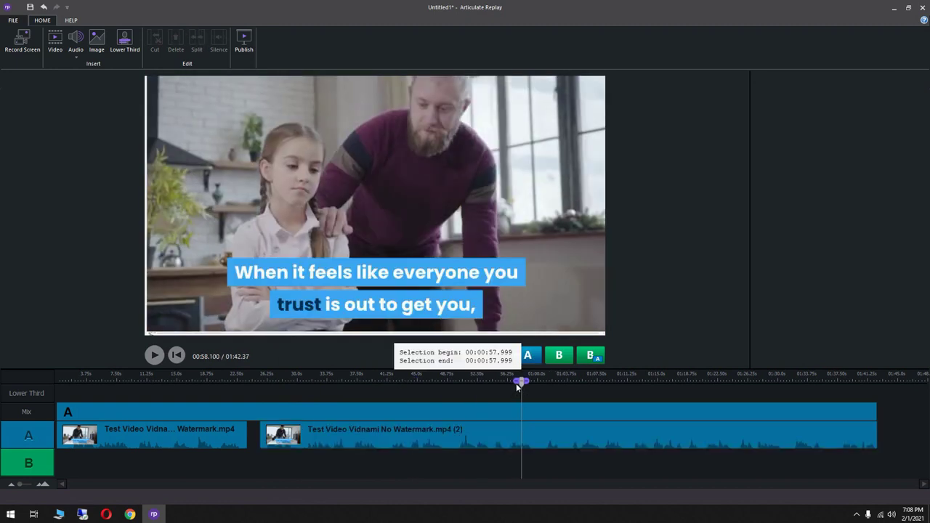
click(562, 442)
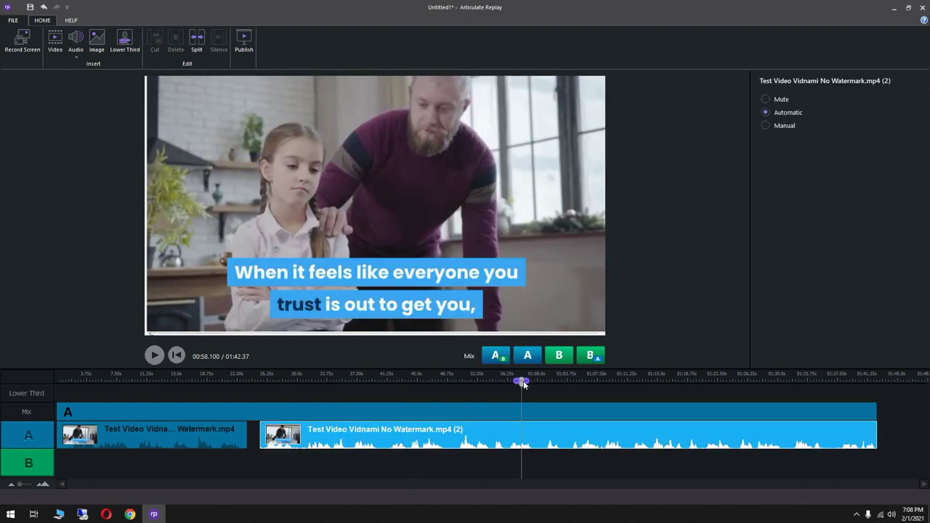
drag(523, 383, 470, 385)
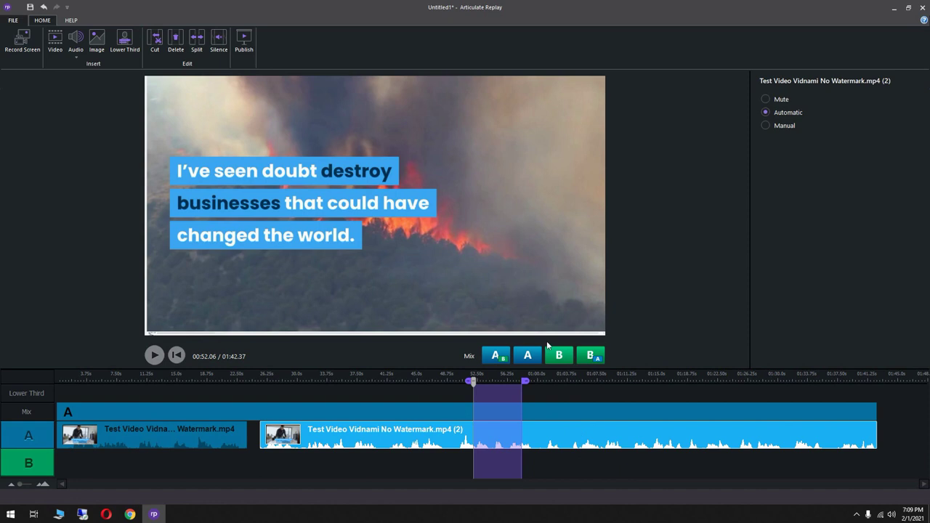
click(176, 42)
Nudge the second clip slightly later and play back briefly from about 22 seconds.
mouse_move(602, 436)
mouse_down()
mouse_move(623, 436)
mouse_move(590, 436)
mouse_up()
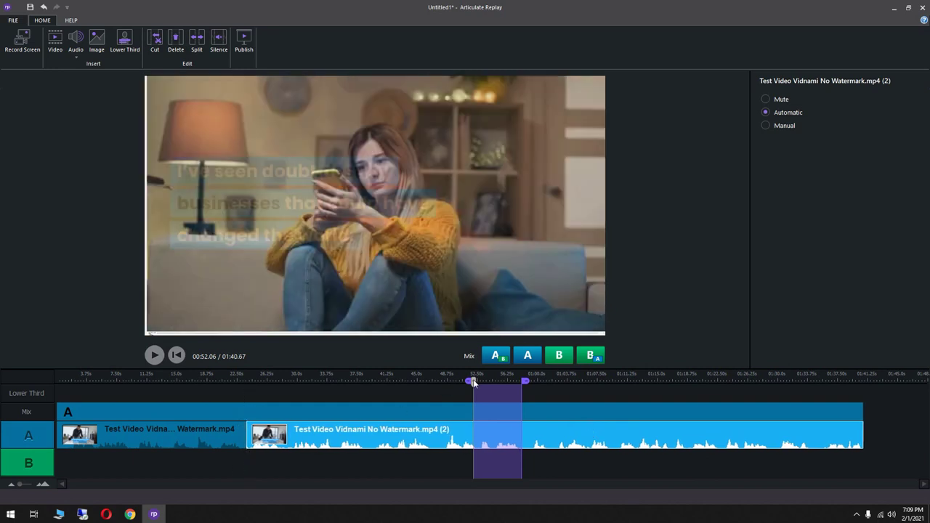
drag(471, 382, 238, 393)
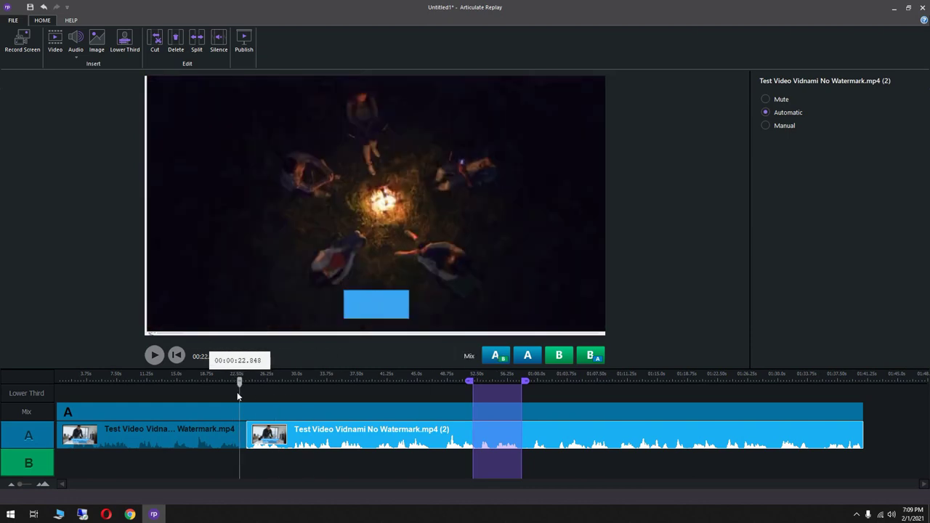
click(154, 356)
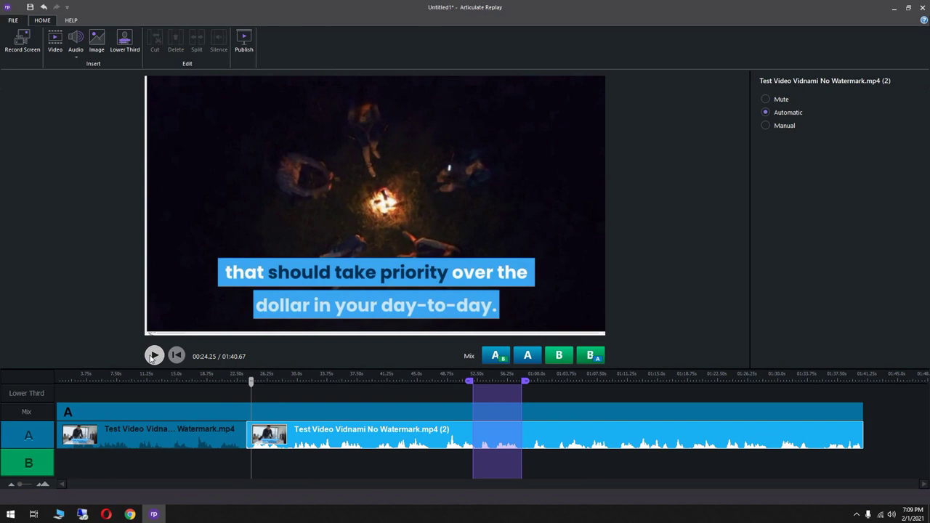
click(152, 356)
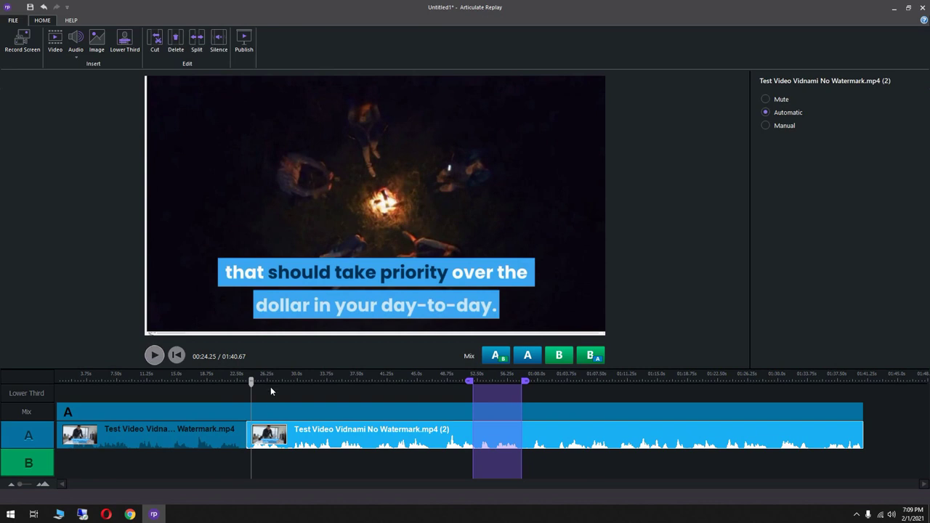
Overlap the second clip onto the first and replay the join to check the transition.
drag(295, 430, 285, 431)
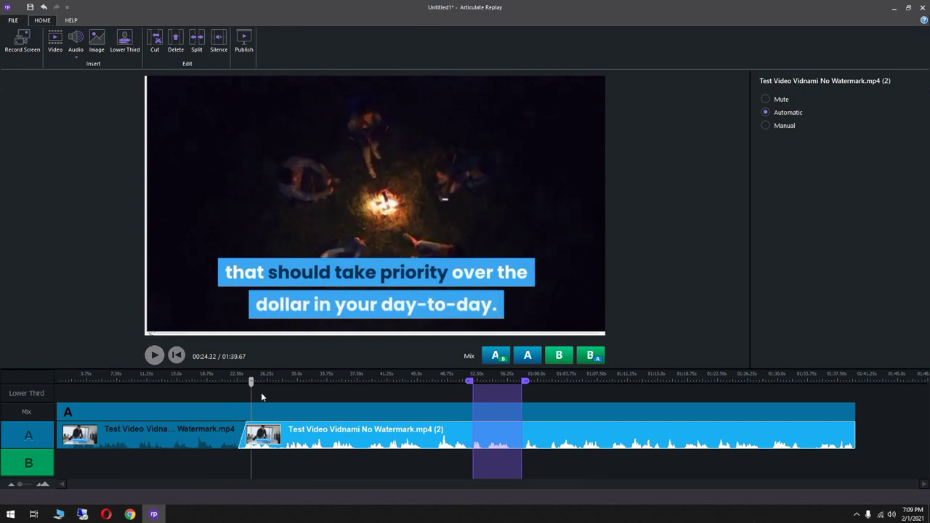
drag(253, 384, 234, 387)
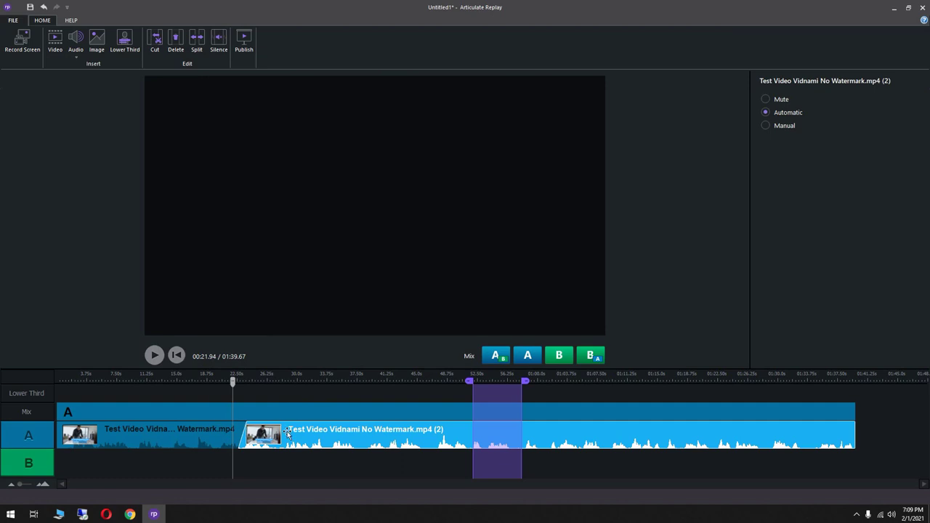
click(154, 356)
click(157, 356)
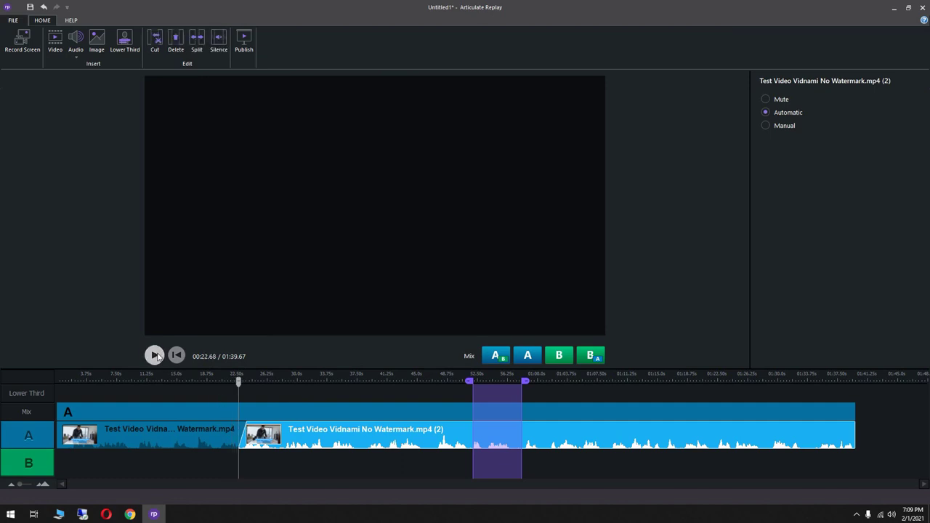
click(155, 355)
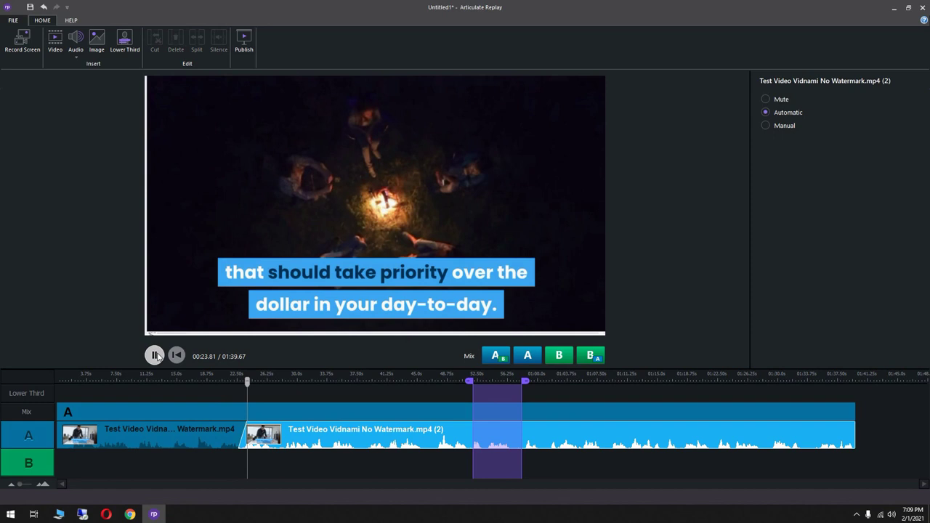
key(space)
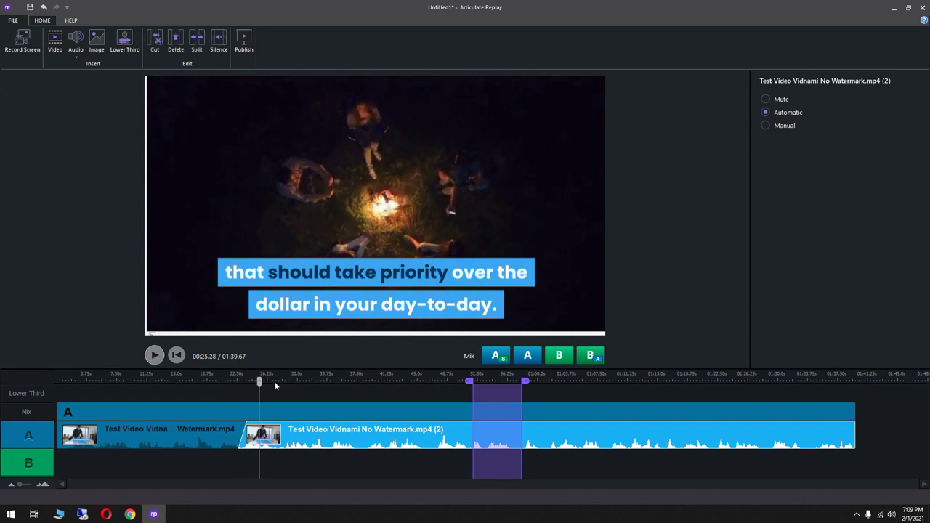
drag(259, 382, 234, 381)
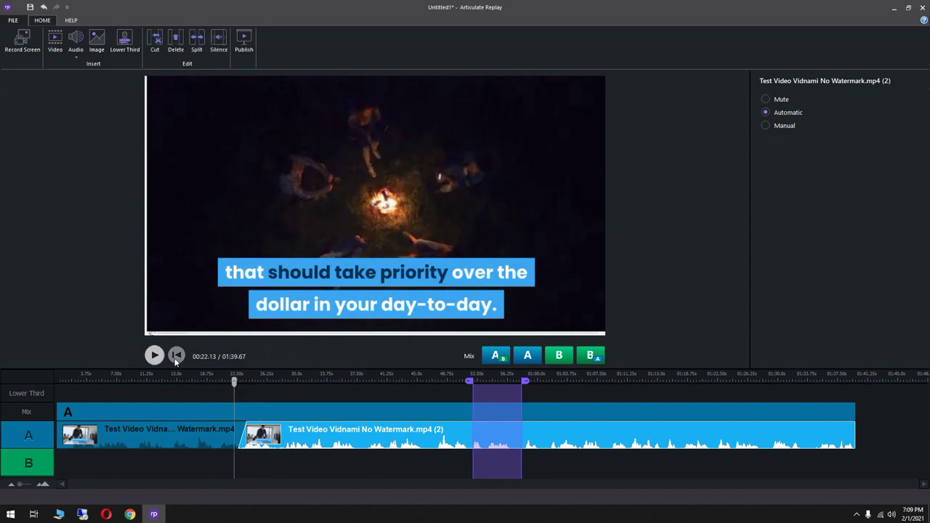
click(151, 360)
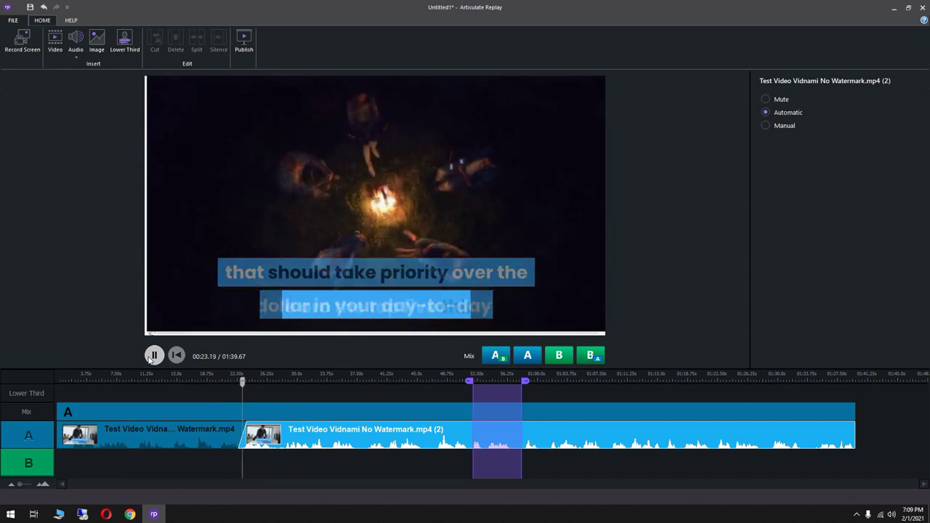
key(space)
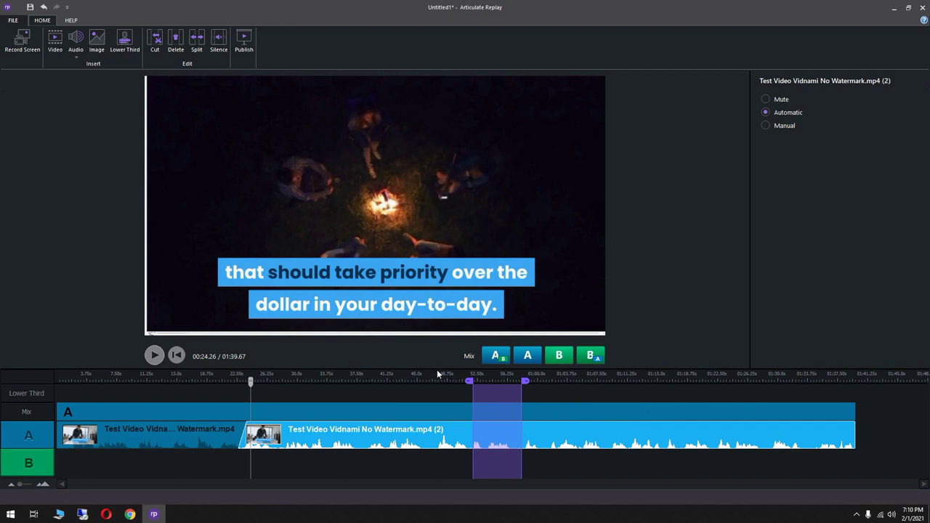
Mark a section of the second clip near 46 seconds, widen it earlier, and cut it out.
drag(250, 385, 431, 386)
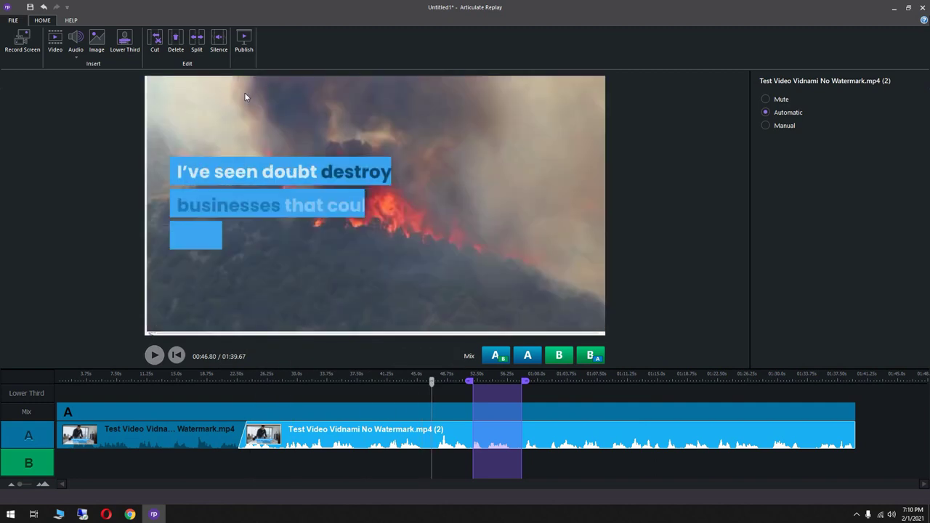
click(176, 50)
drag(469, 381, 407, 381)
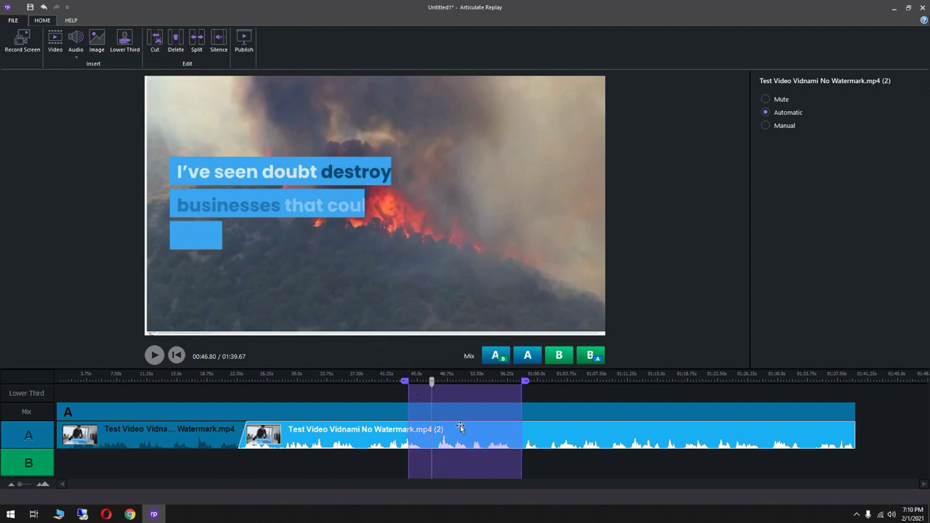
click(154, 40)
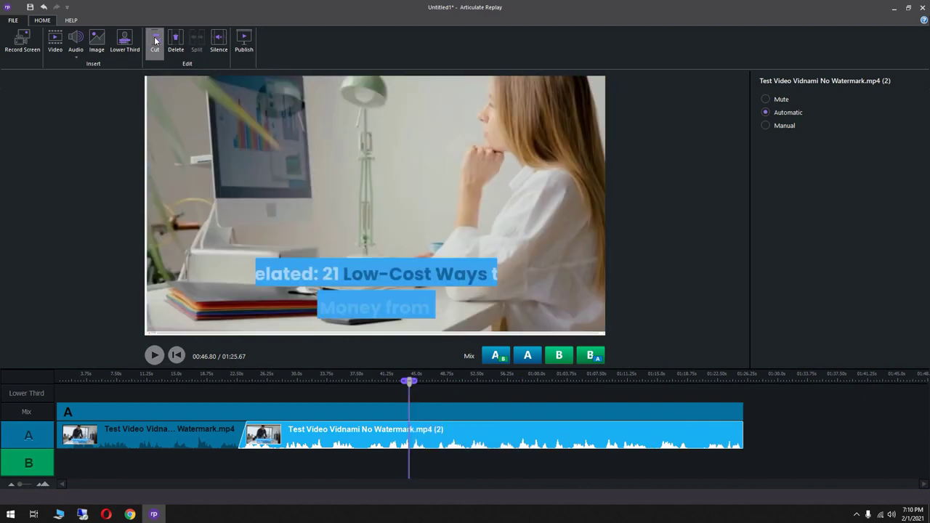
click(747, 438)
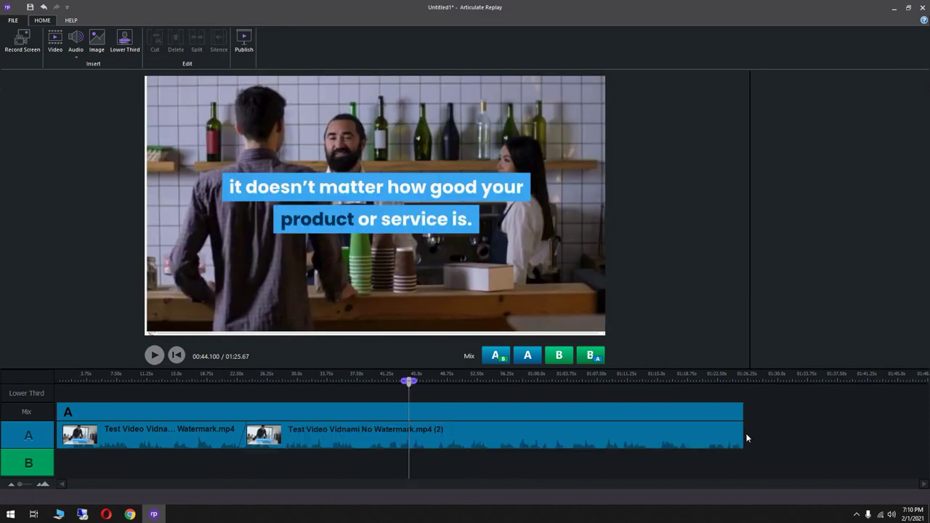
drag(412, 381, 734, 381)
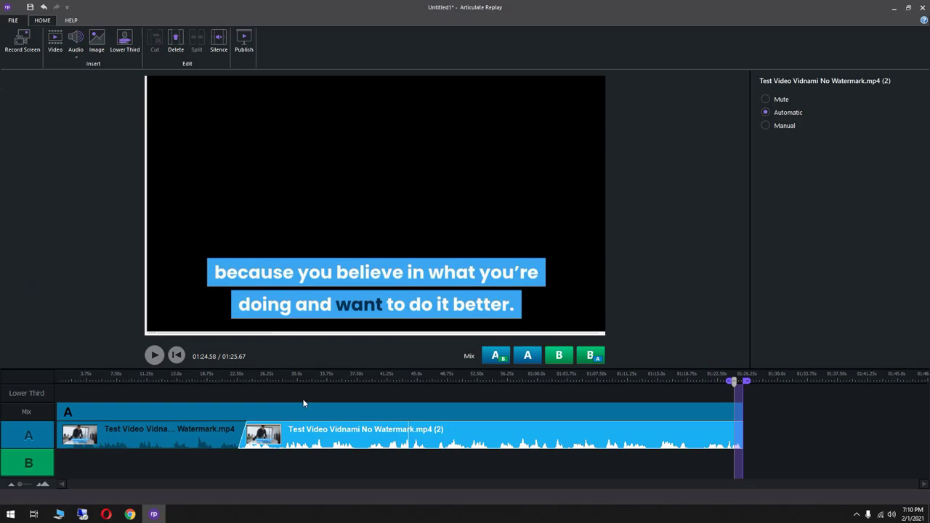
Add a lower third 'This is a text box' with subtitle 'this is how to insert a text box' at the project start.
click(124, 43)
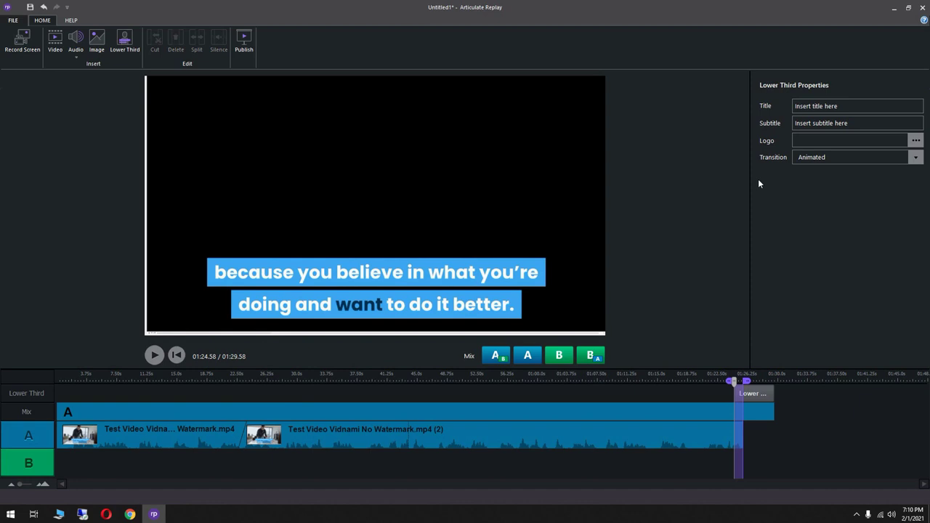
click(851, 105)
text(This is a)
text( text box)
click(809, 125)
text(th)
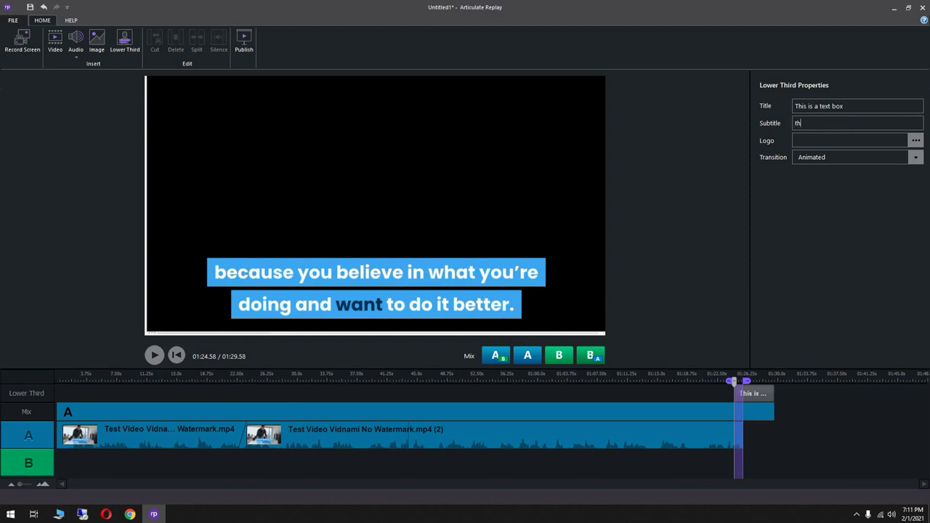
text(is is how to insert a)
text( text box)
drag(766, 394, 78, 397)
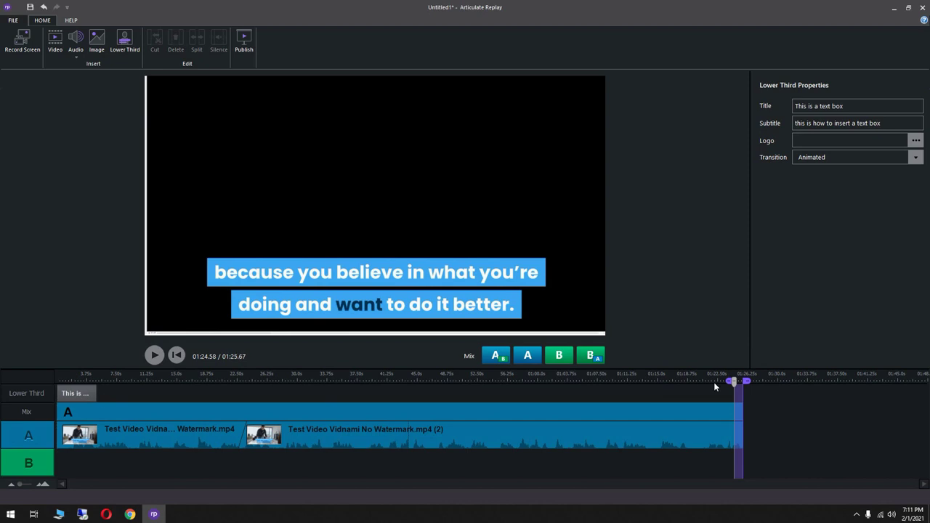
drag(290, 384, 45, 390)
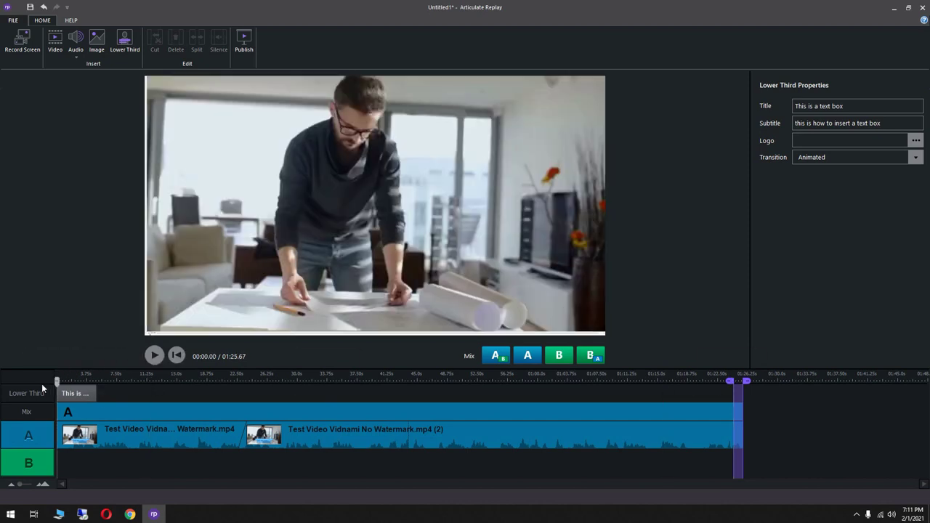
click(153, 355)
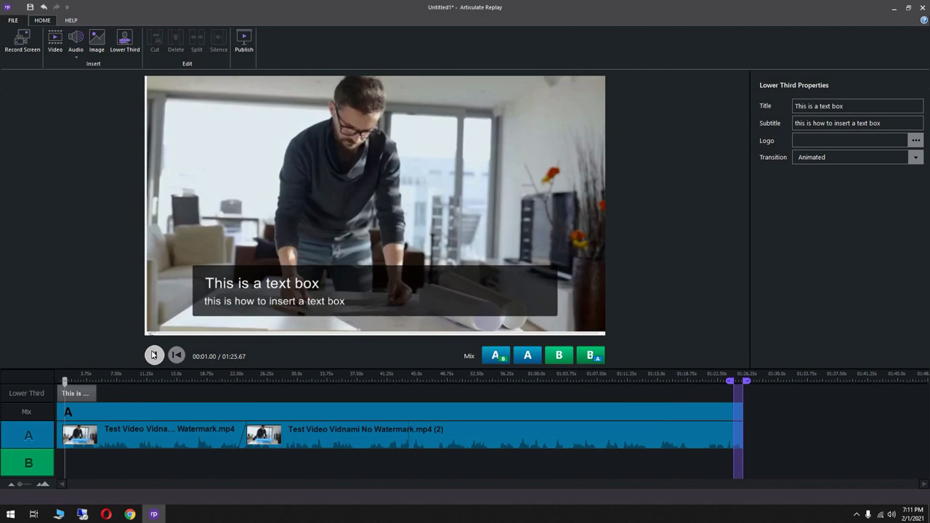
click(210, 288)
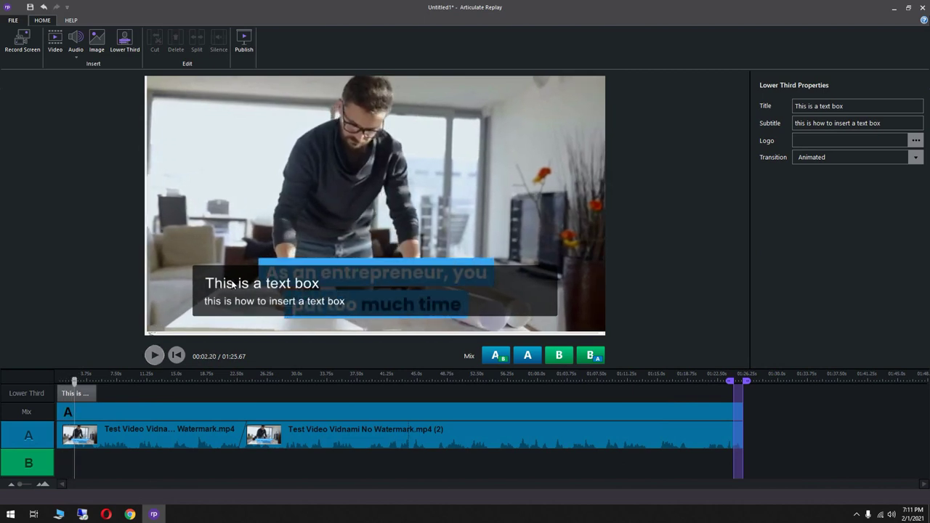